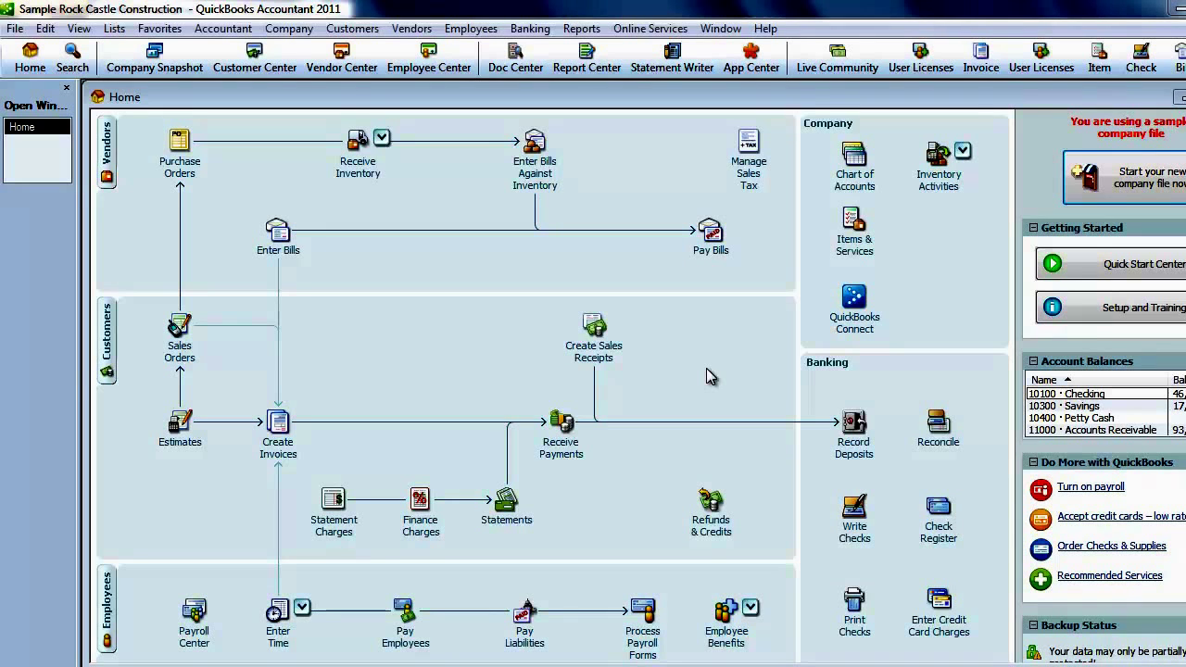
- Open the Profit & Loss Standard report for This Fiscal Year-to-date and bring up Modify Report
{"action": "left_click", "coordinate": [581, 28]}
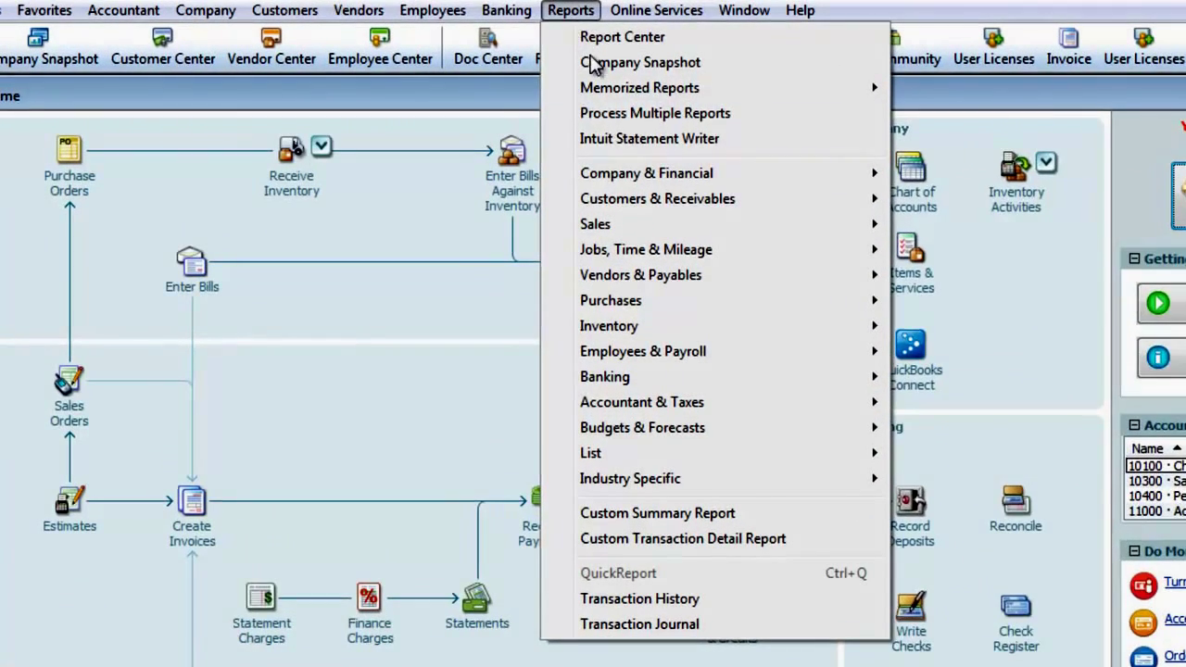
{"action": "mouse_move", "coordinate": [683, 178]}
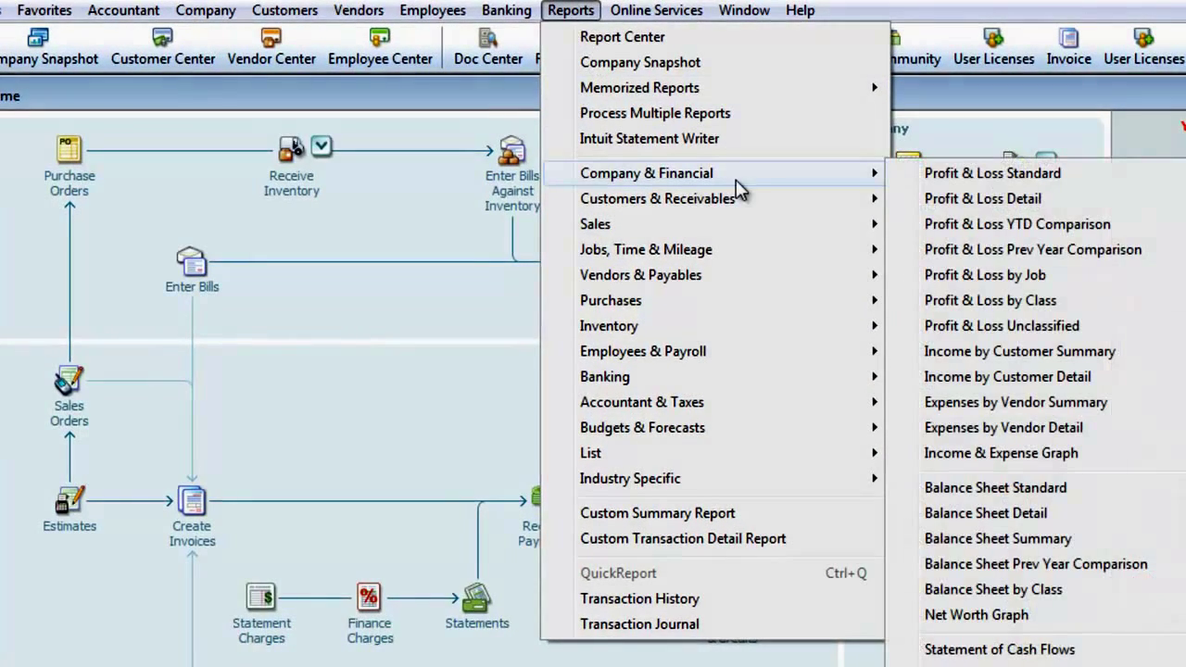
{"action": "left_click", "coordinate": [945, 176]}
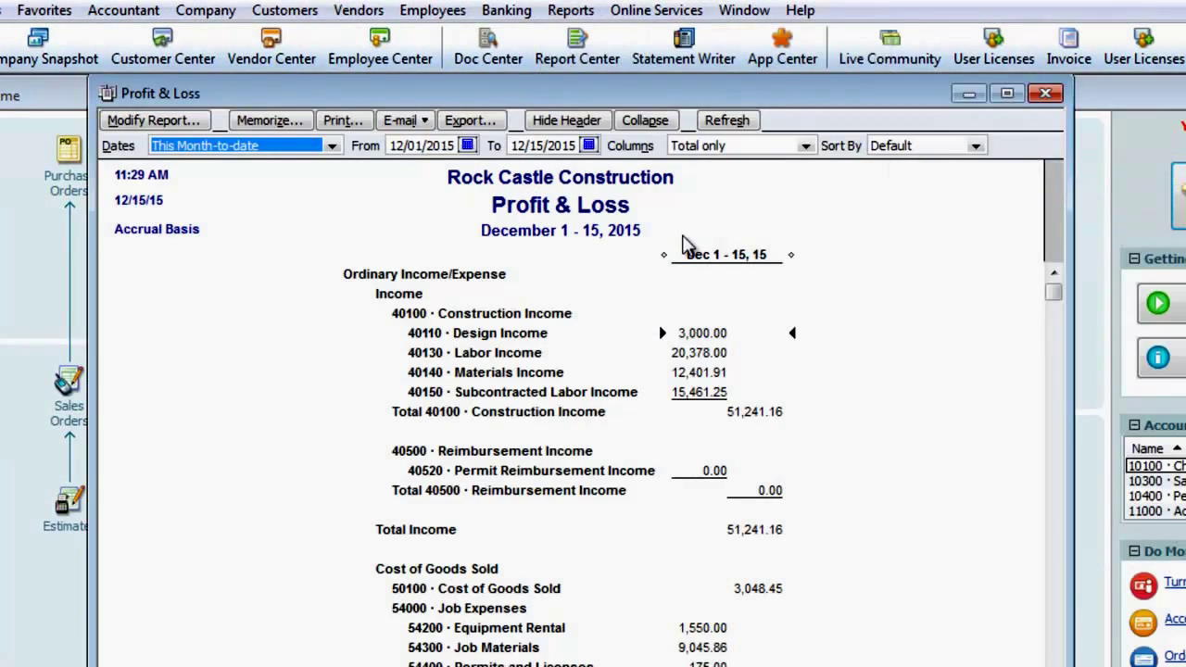
{"action": "left_click", "coordinate": [330, 146]}
{"action": "left_click", "coordinate": [287, 300]}
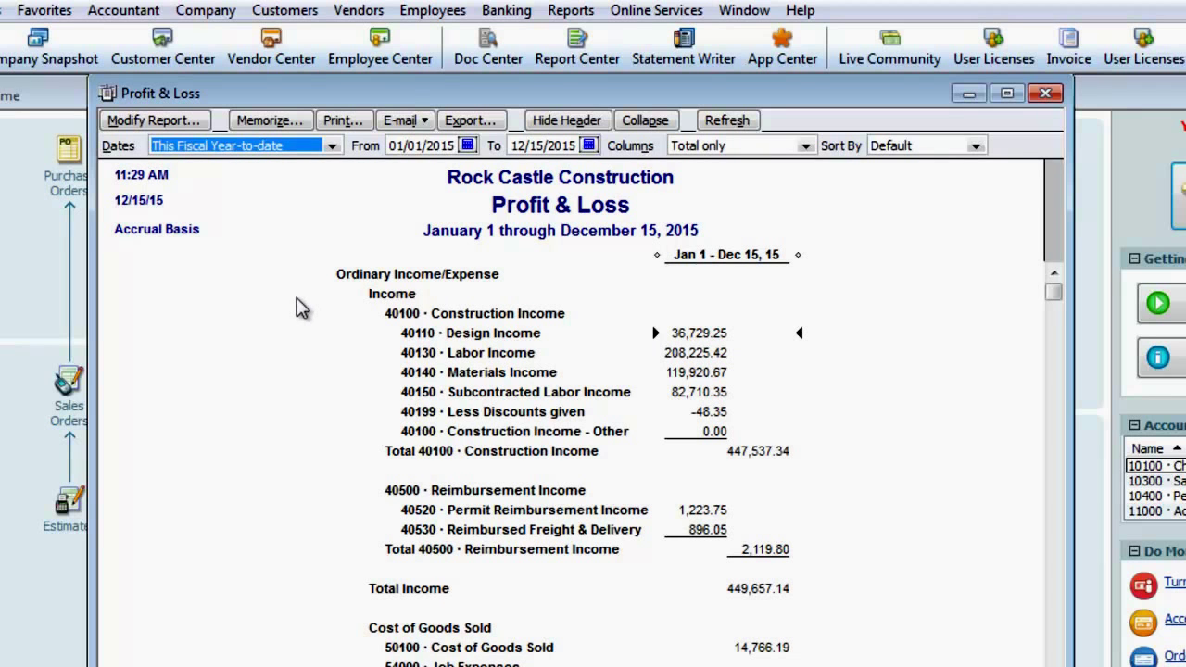
{"action": "left_click", "coordinate": [149, 124]}
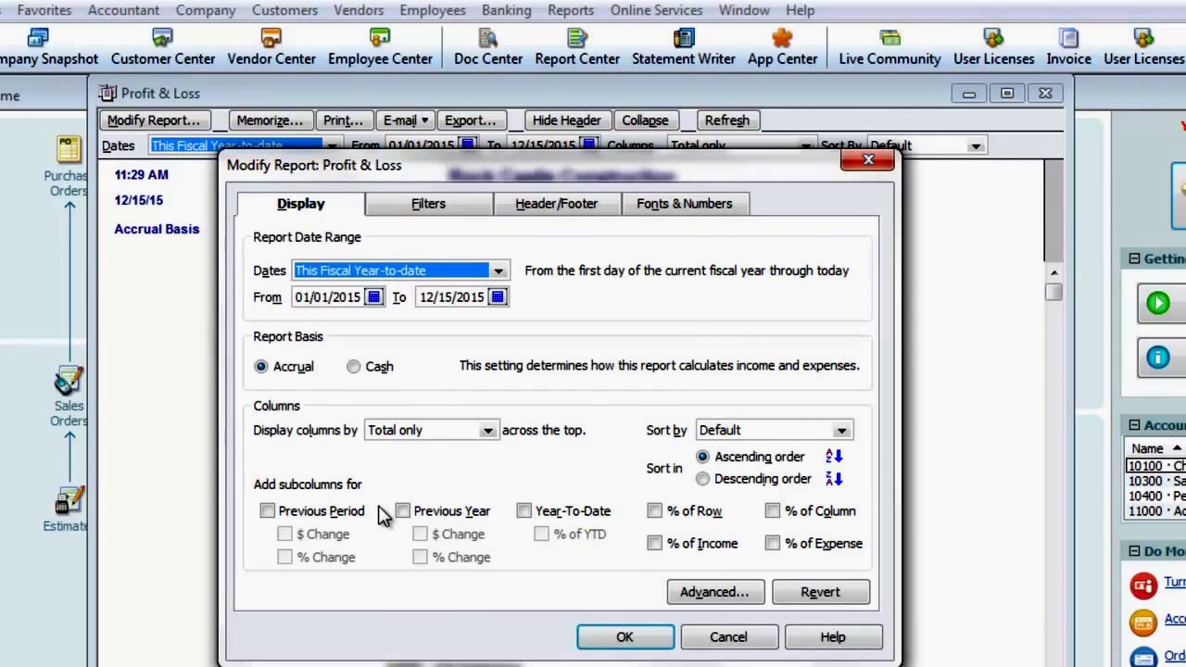
- Tick Previous Year with $ Change and % Change subcolumns and confirm with OK
{"action": "left_click", "coordinate": [403, 511]}
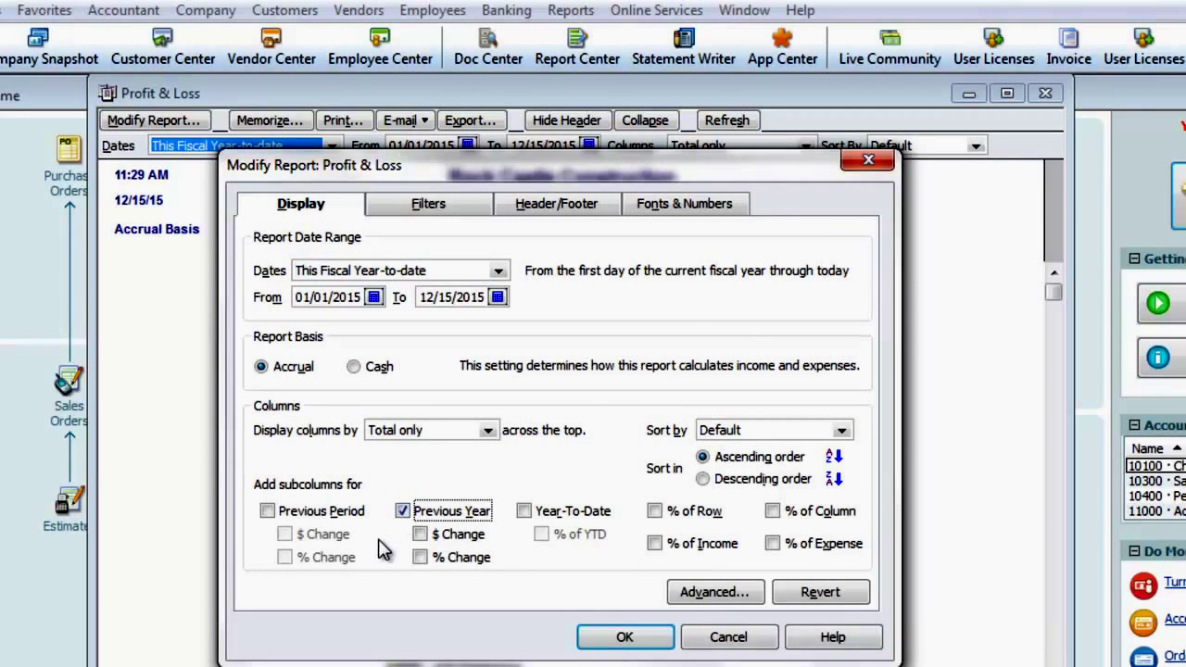
{"action": "left_click", "coordinate": [420, 533]}
{"action": "left_click", "coordinate": [420, 558]}
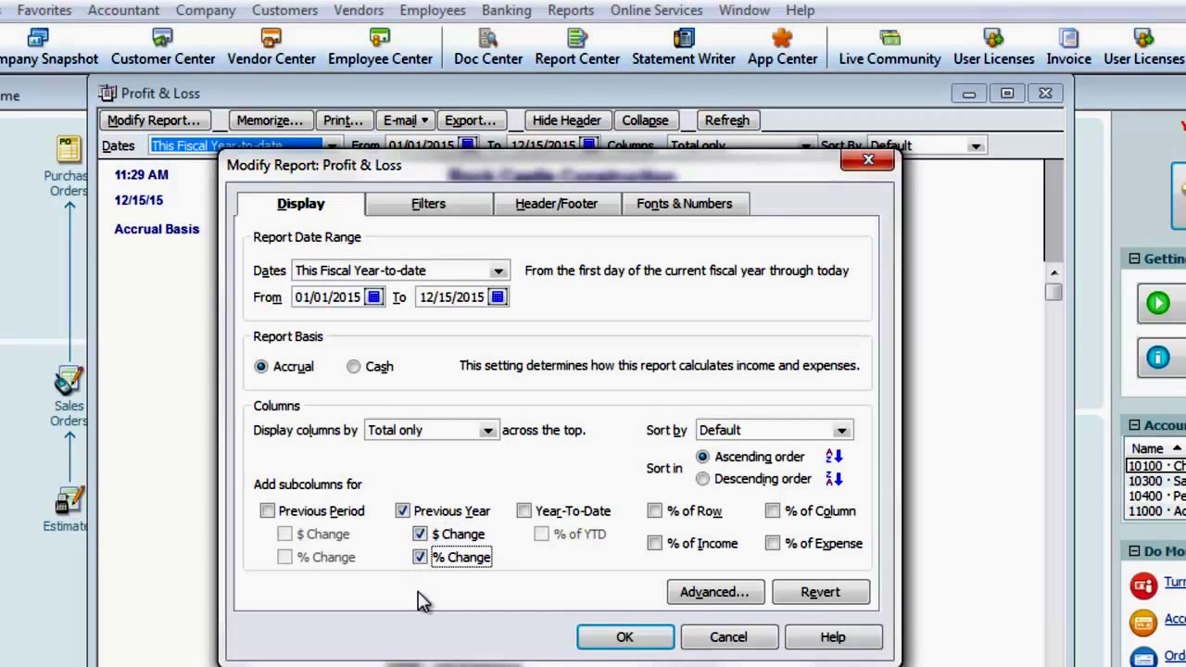
{"action": "left_click", "coordinate": [619, 638]}
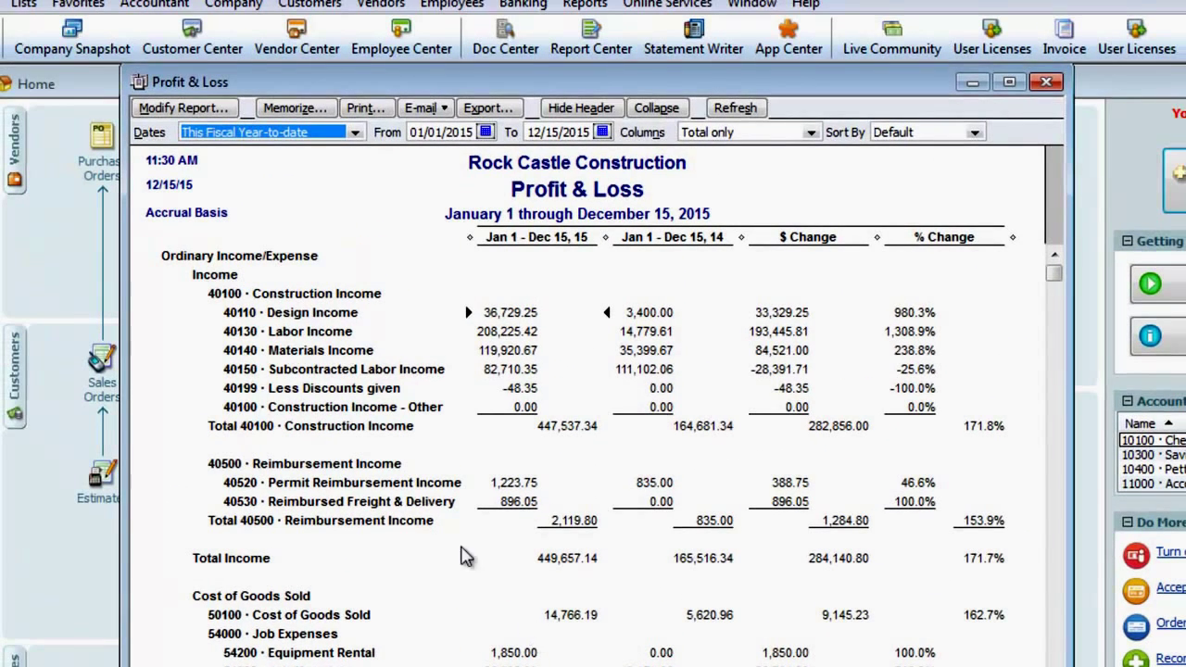
- In Modify Report, untick Previous Year and tick % of Income, then apply
{"action": "left_click", "coordinate": [185, 108]}
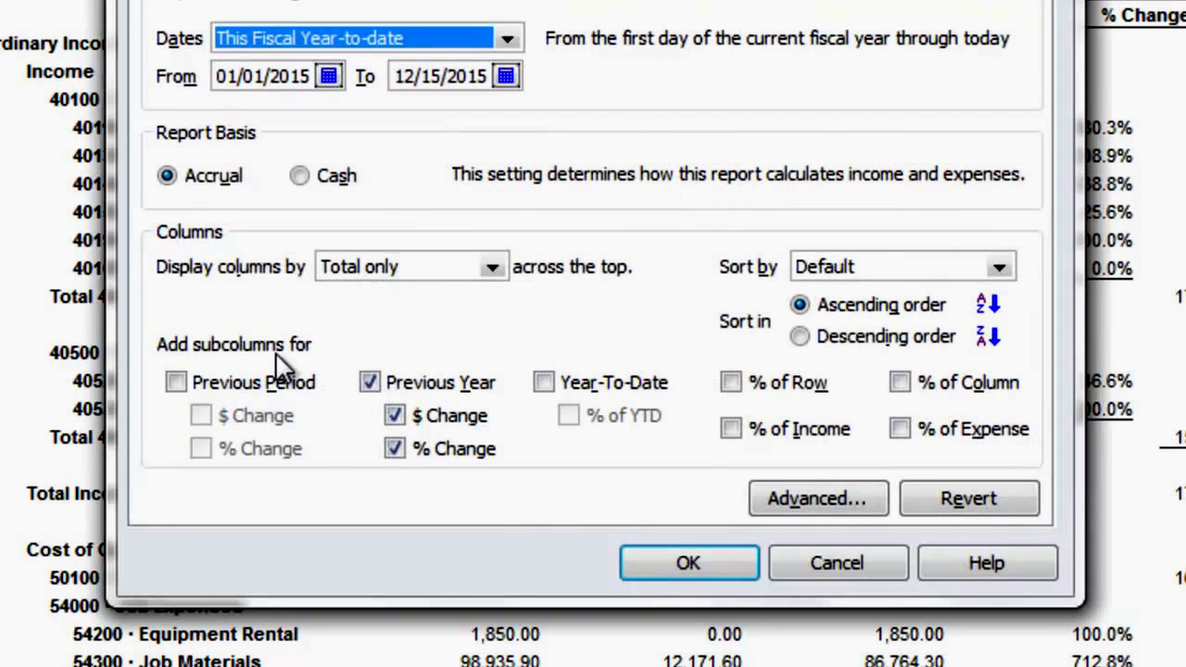
{"action": "left_click", "coordinate": [371, 380]}
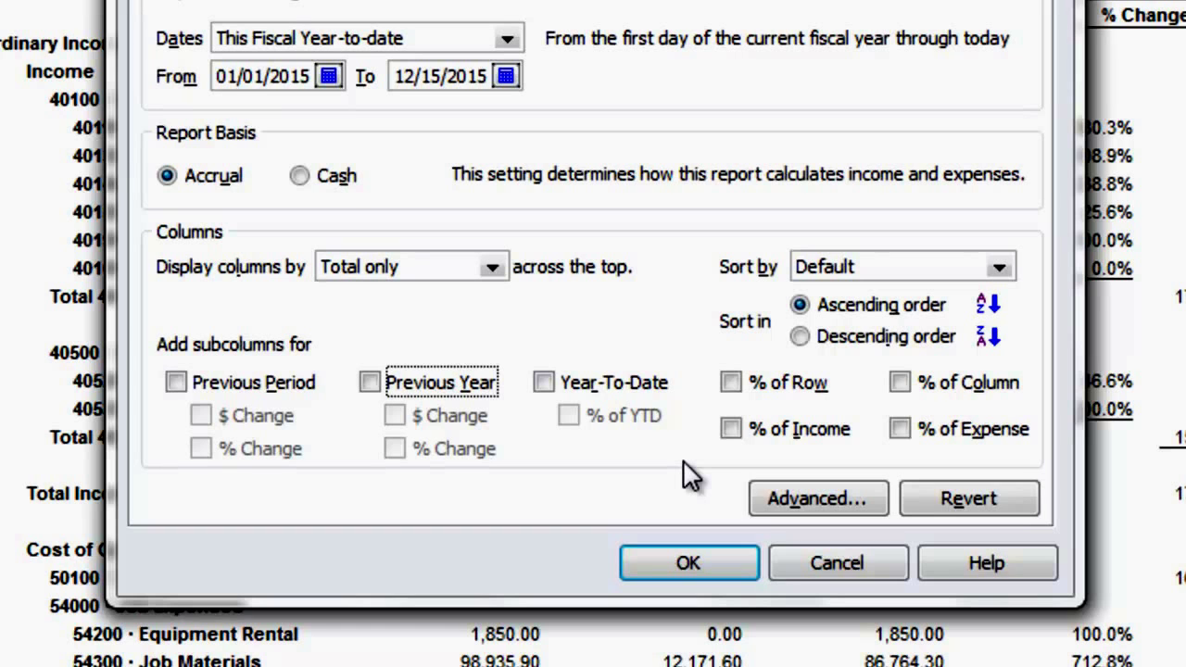
{"action": "left_click", "coordinate": [731, 429]}
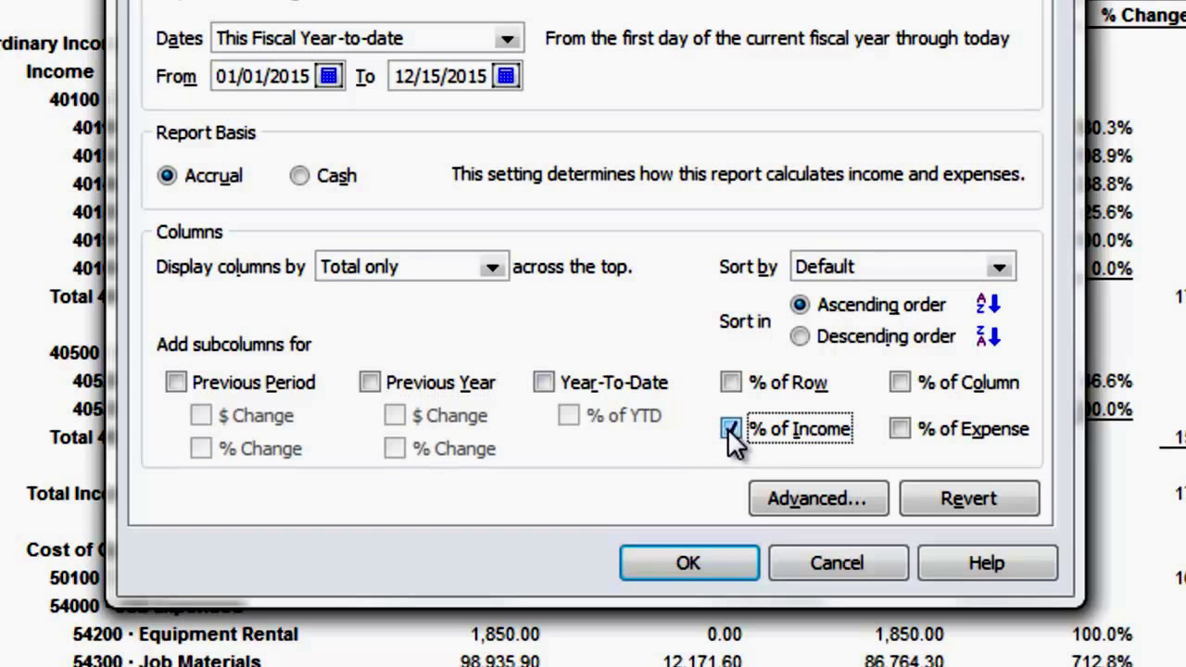
{"action": "left_click", "coordinate": [675, 563]}
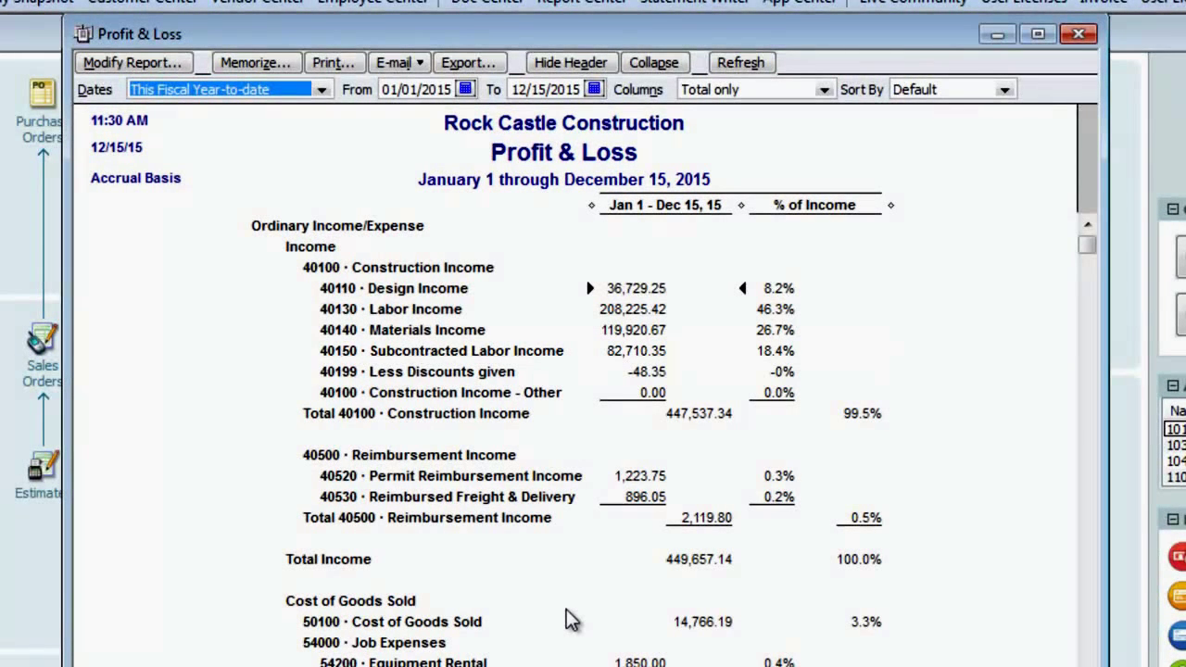
- Re-add Previous Year with $ Change and % Change, keeping % of Income, and apply
{"action": "left_click", "coordinate": [167, 67]}
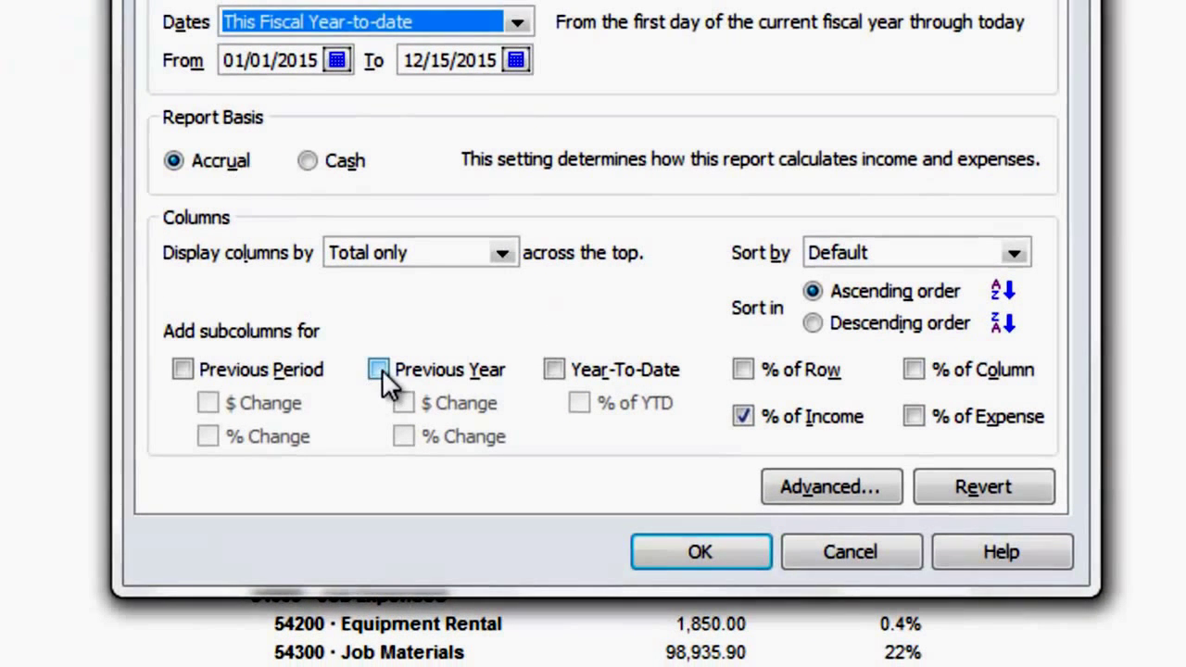
{"action": "left_click", "coordinate": [389, 430]}
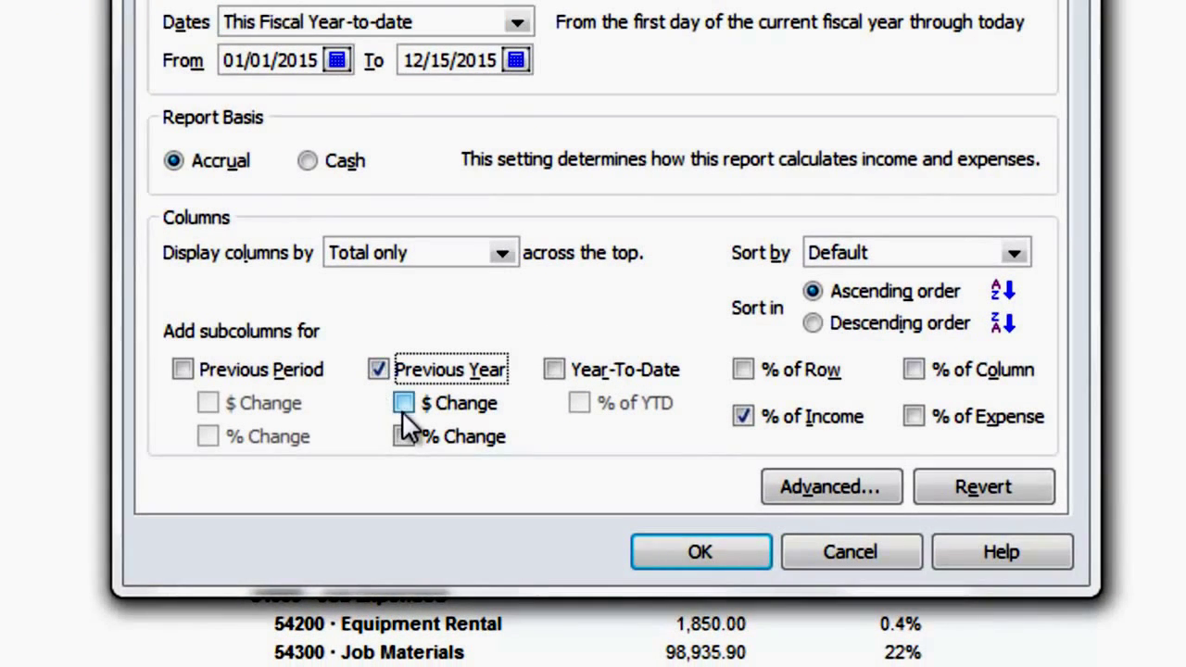
{"action": "left_click", "coordinate": [404, 404]}
{"action": "left_click", "coordinate": [403, 435]}
{"action": "left_click", "coordinate": [569, 577]}
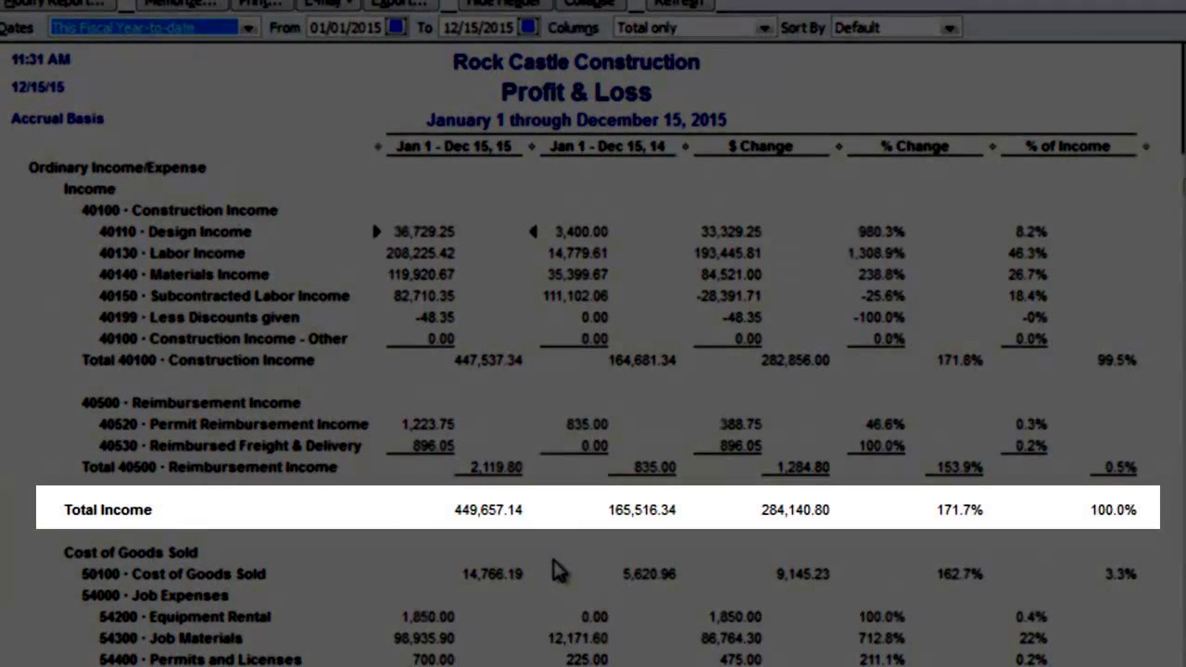
{"action": "scroll", "coordinate": [556, 572], "scroll_direction": "down", "scroll_amount": 5}
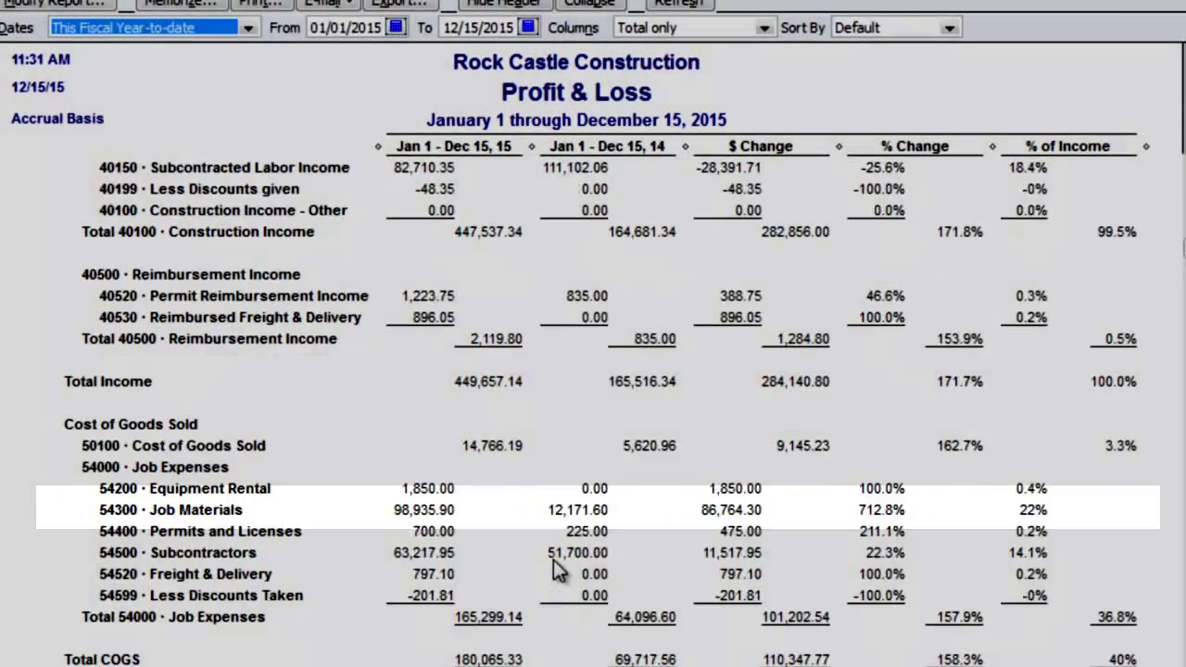
{"action": "scroll", "coordinate": [553, 561], "scroll_direction": "down", "scroll_amount": 1}
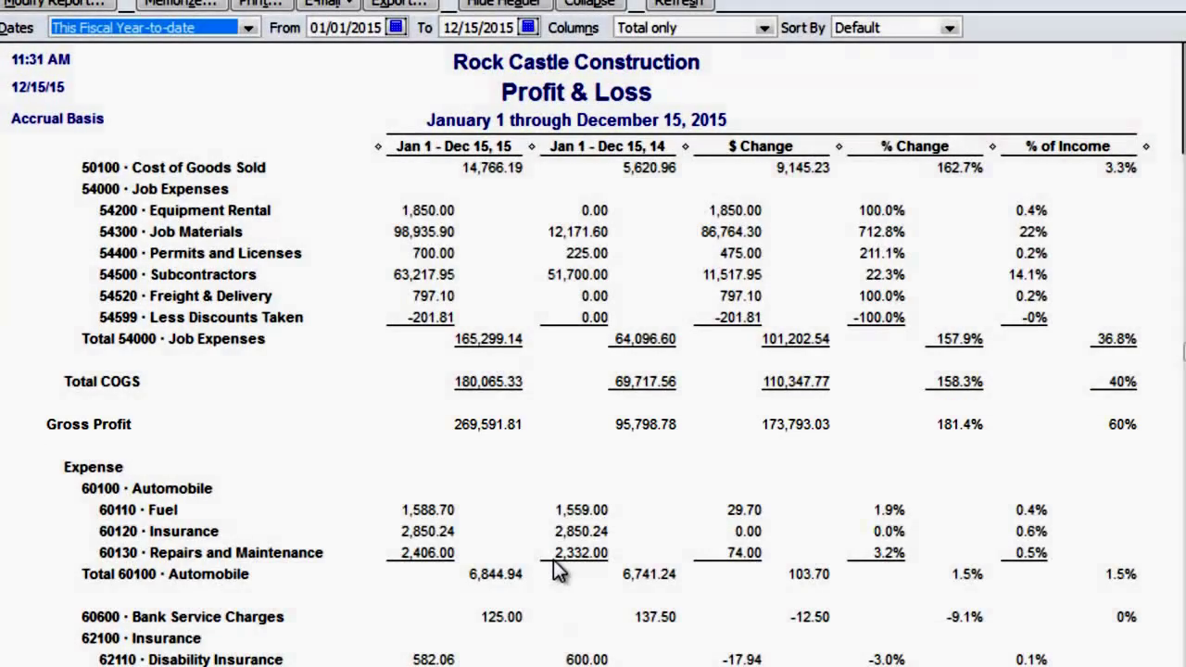
{"action": "scroll", "coordinate": [553, 560], "scroll_direction": "down", "scroll_amount": 9}
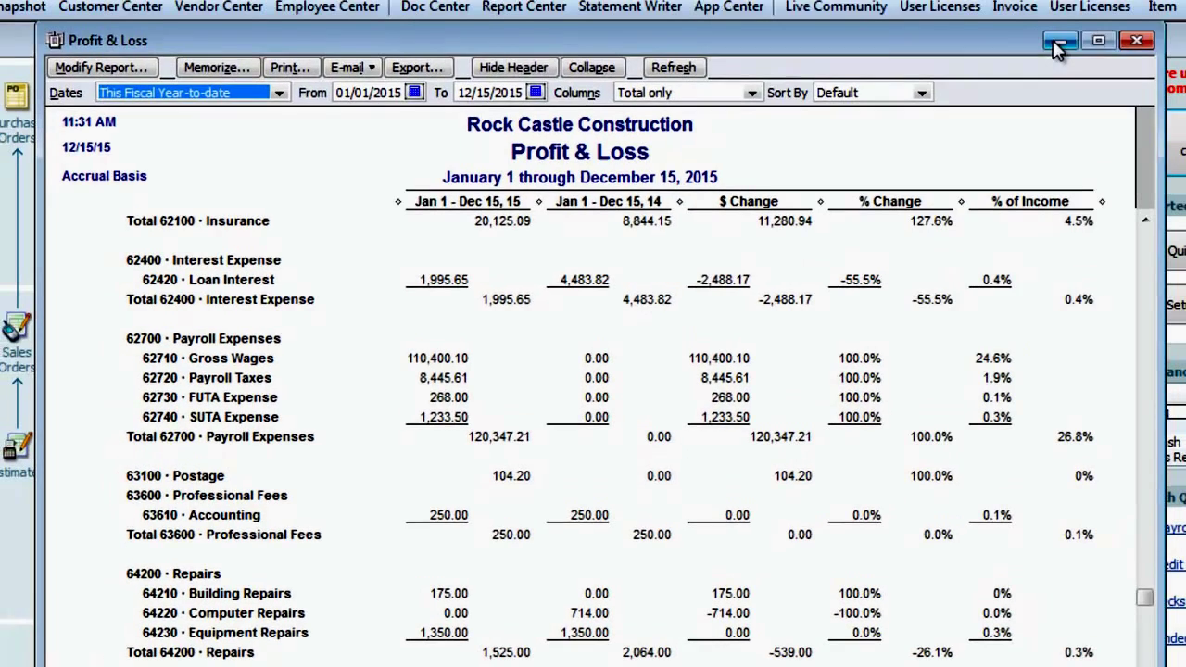
{"action": "left_click", "coordinate": [1053, 40]}
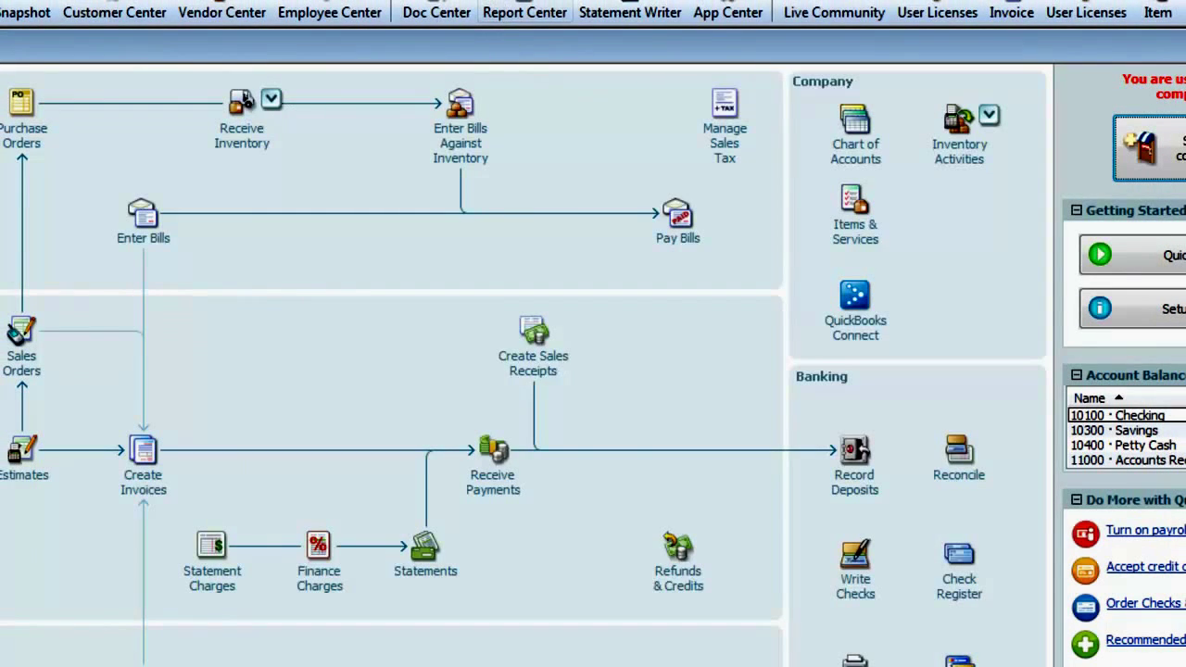
{"action": "left_click", "coordinate": [500, 2]}
{"action": "mouse_move", "coordinate": [721, 127]}
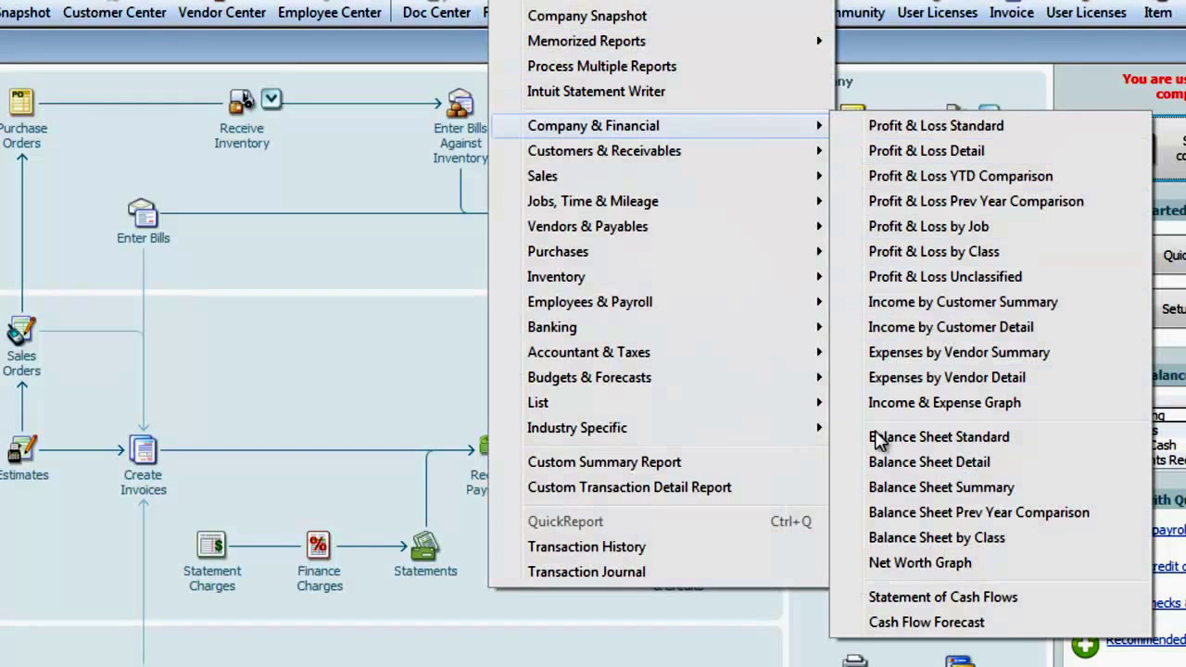
{"action": "left_click", "coordinate": [939, 437]}
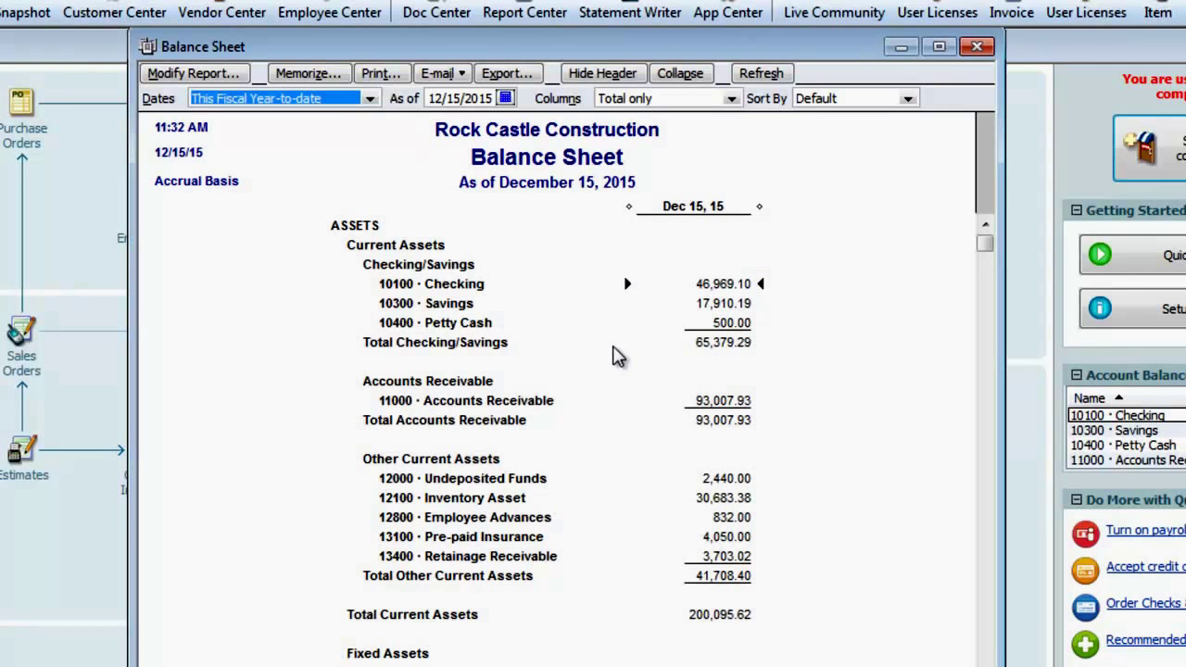
{"action": "left_click", "coordinate": [221, 76]}
{"action": "left_click_drag", "start_coordinate": [463, 133], "coordinate": [520, 121]}
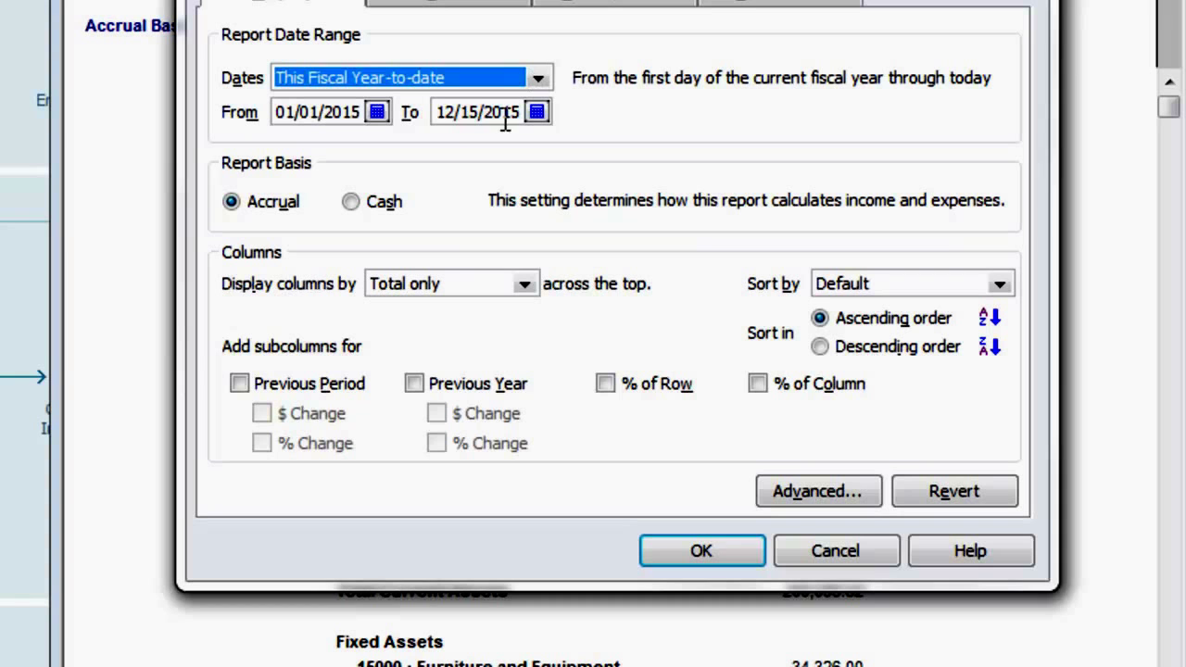
{"action": "left_click", "coordinate": [415, 384]}
{"action": "left_click", "coordinate": [437, 413]}
{"action": "left_click", "coordinate": [437, 443]}
{"action": "left_click", "coordinate": [673, 556]}
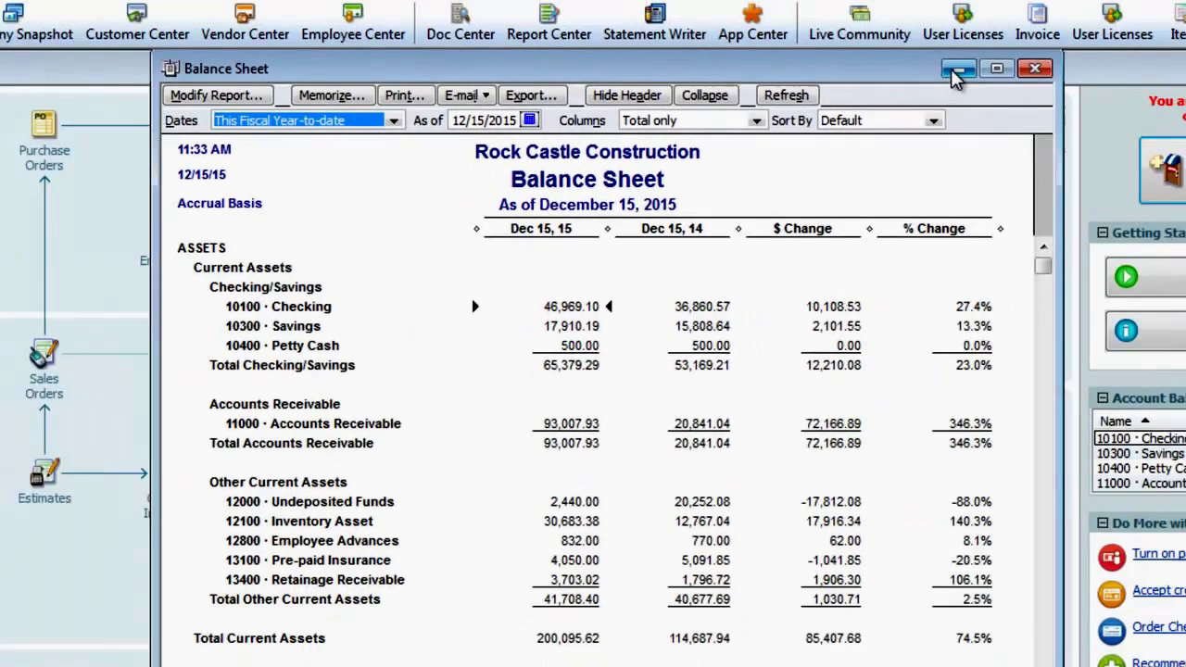
{"action": "key", "text": "Escape"}
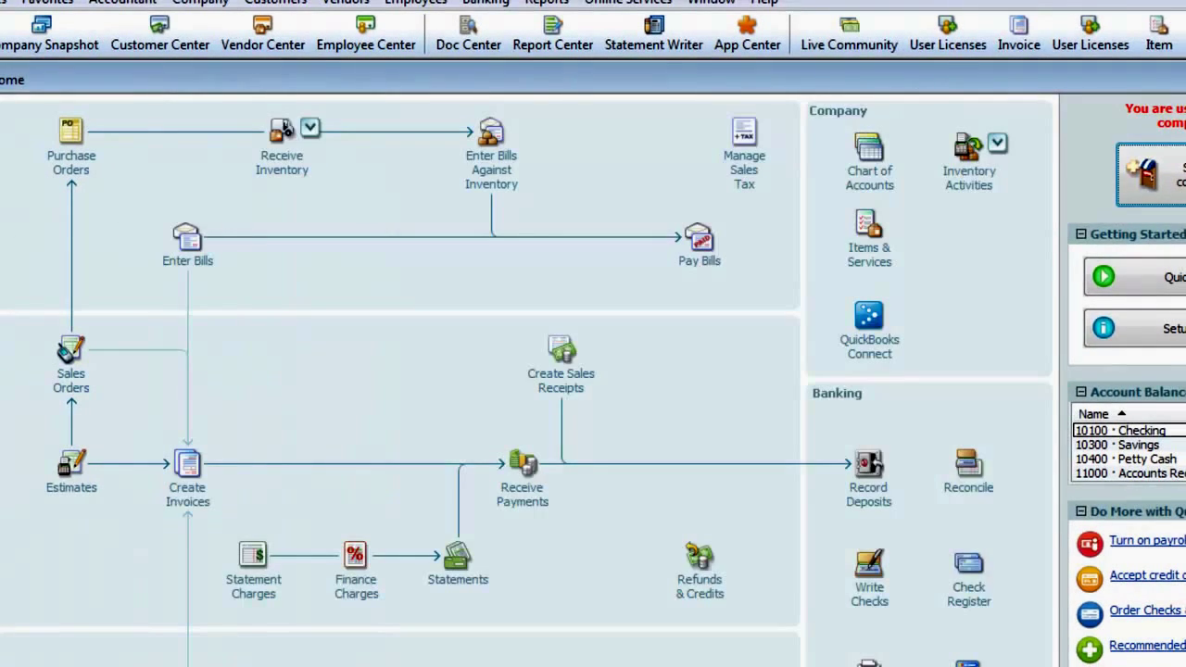
- Return to the Profit & Loss comparison report and export it to a new Excel workbook
{"action": "key", "text": "ctrl+Tab"}
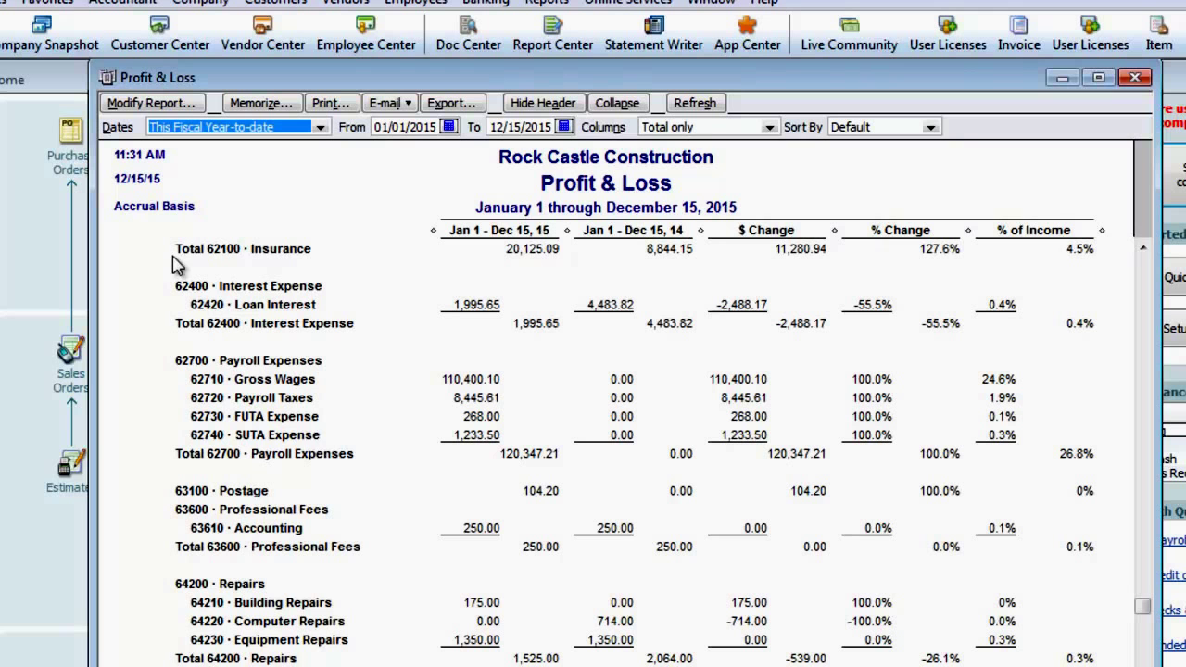
{"action": "left_click", "coordinate": [448, 113]}
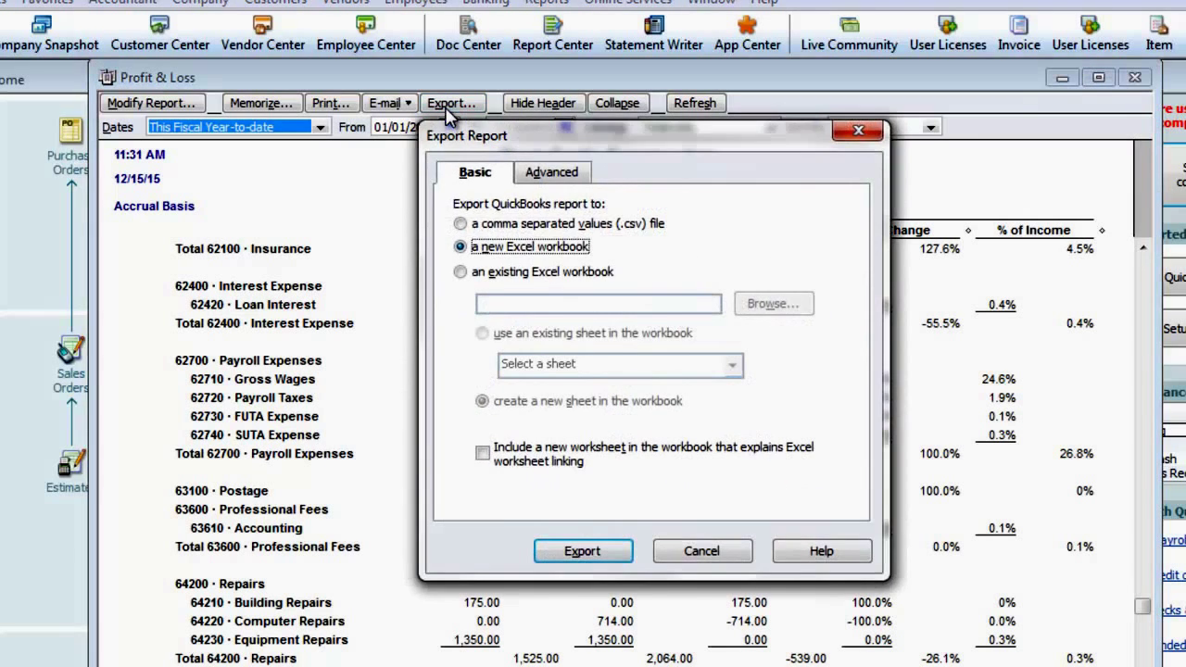
{"action": "left_click", "coordinate": [584, 556]}
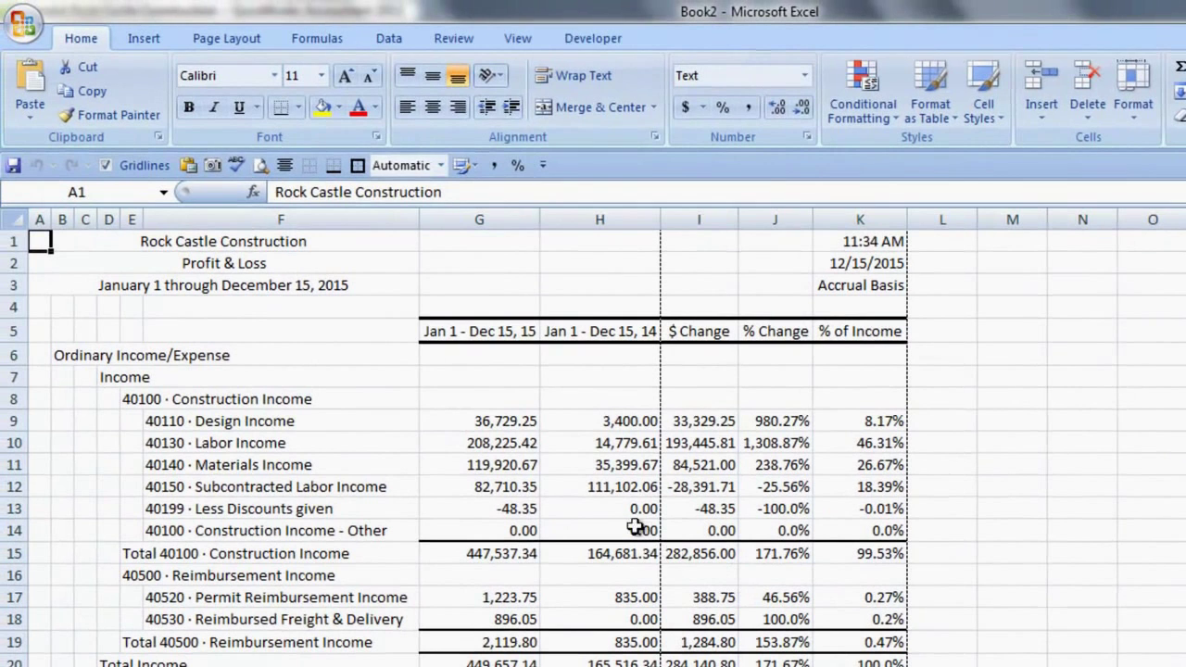
- Fit the printout to 1 page and merge each row's labels across columns A–F
{"action": "left_click", "coordinate": [442, 165]}
{"action": "left_click", "coordinate": [430, 209]}
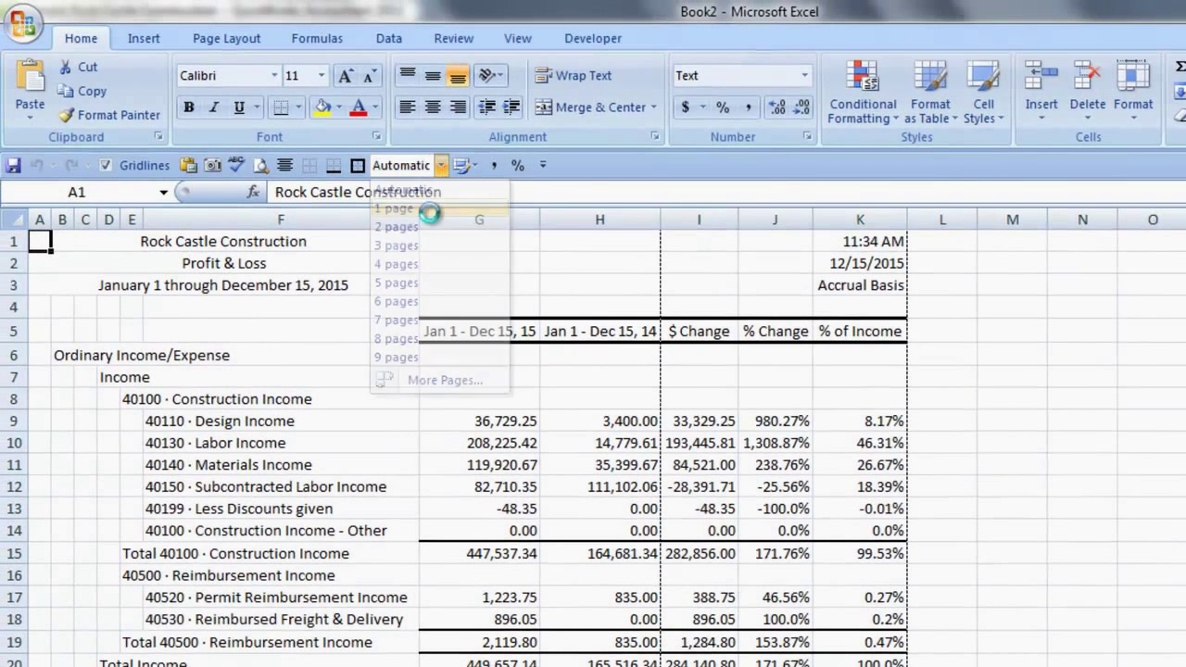
{"action": "left_click_drag", "start_coordinate": [370, 220], "coordinate": [38, 217]}
{"action": "left_click", "coordinate": [653, 108]}
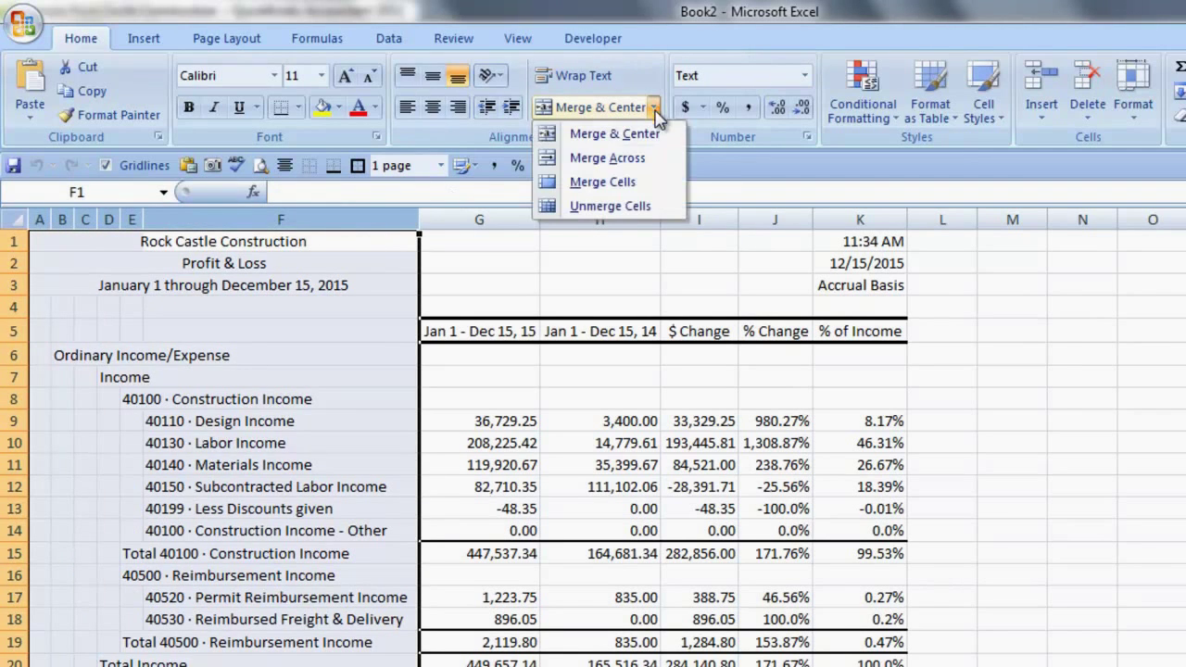
{"action": "left_click", "coordinate": [607, 158]}
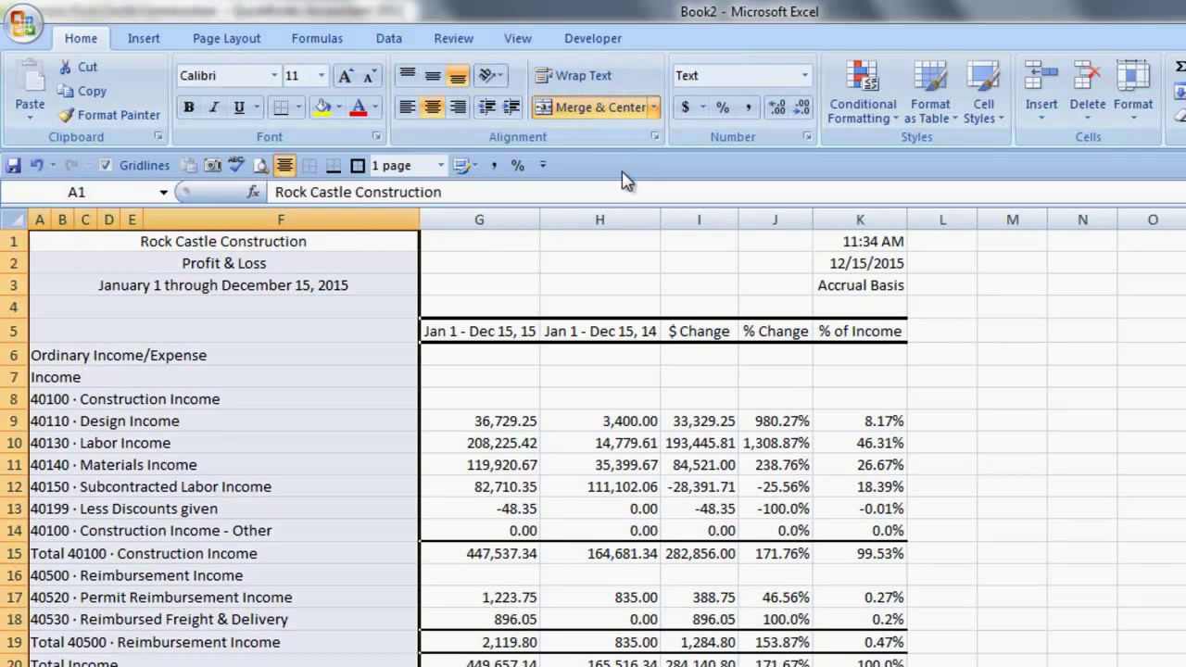
- Clear the time, date and basis cells K1:K3 and unmerge title rows A1:F4
{"action": "left_click_drag", "start_coordinate": [850, 243], "coordinate": [854, 284]}
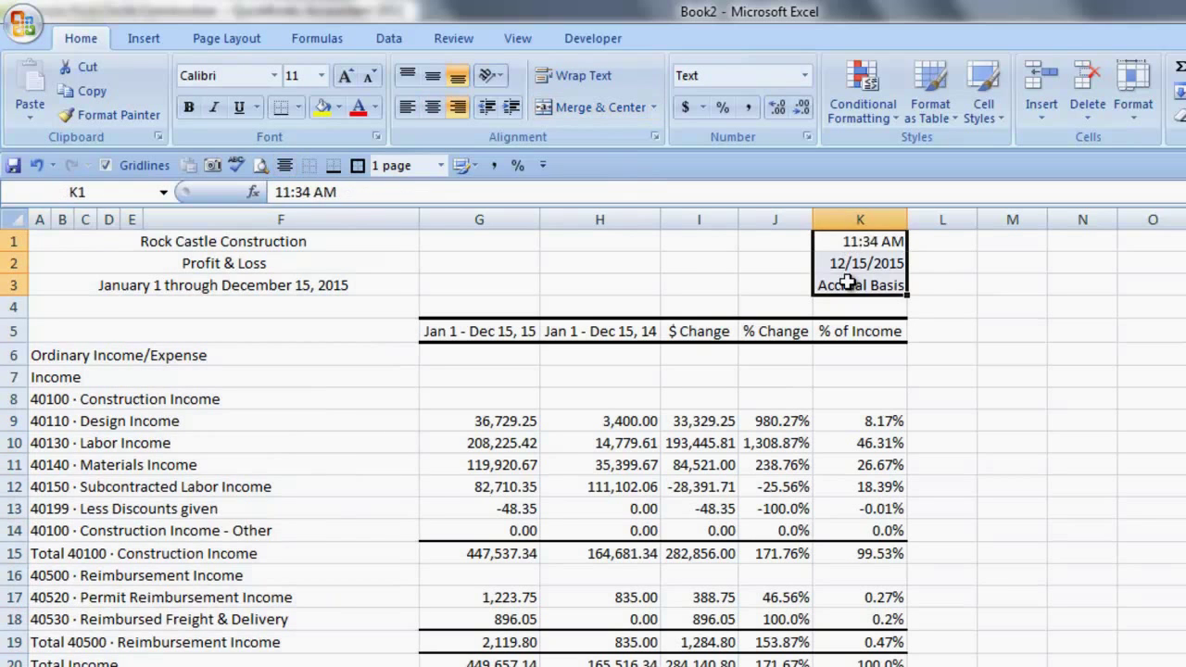
{"action": "key", "text": "Delete"}
{"action": "left_click_drag", "start_coordinate": [56, 246], "coordinate": [40, 312]}
{"action": "left_click", "coordinate": [654, 106]}
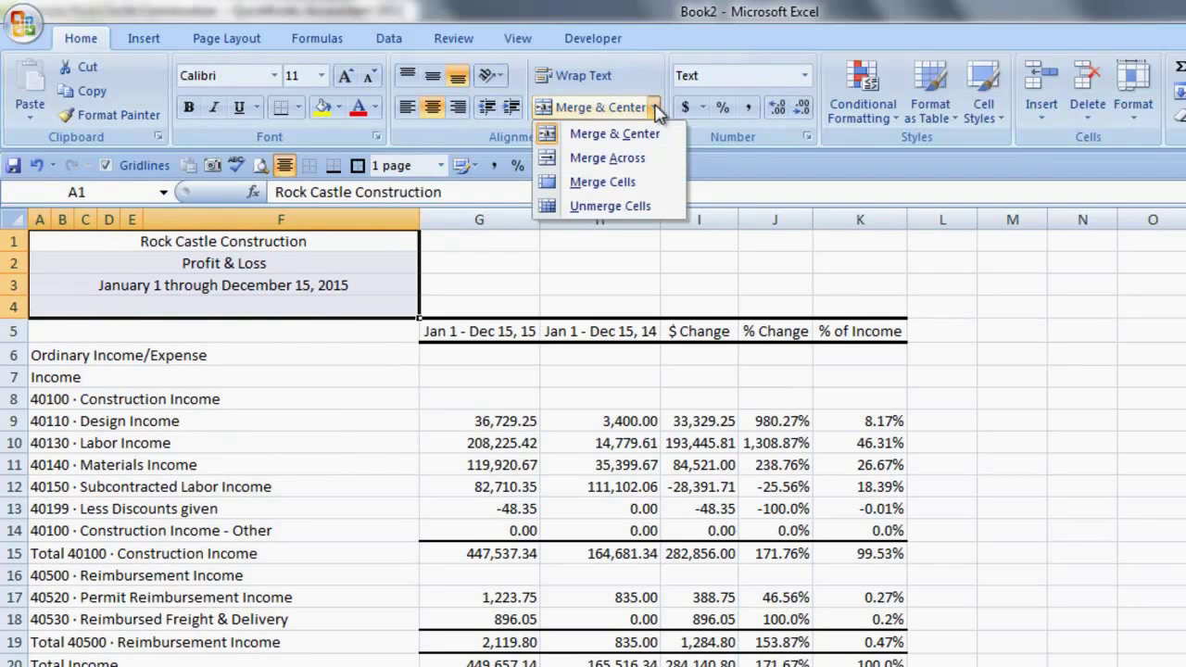
{"action": "left_click", "coordinate": [630, 206]}
- Centre the title rows with Center Across Selection and narrow column F
{"action": "left_click_drag", "start_coordinate": [40, 243], "coordinate": [838, 313]}
{"action": "key", "text": "ctrl+1"}
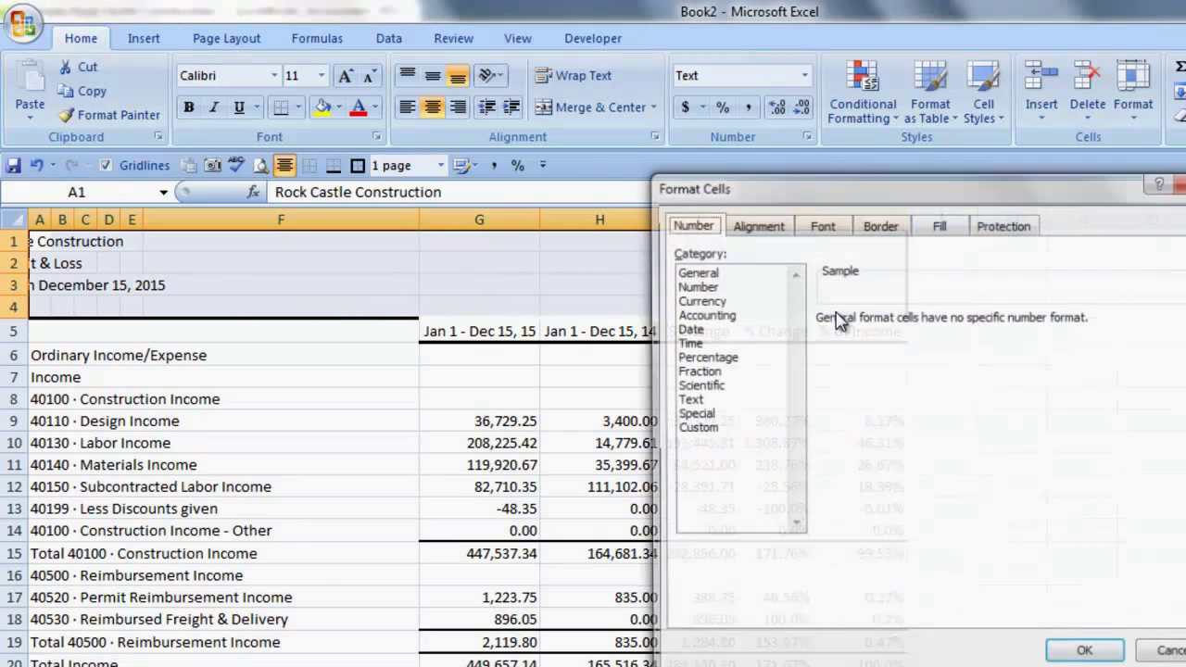
{"action": "left_click", "coordinate": [756, 224]}
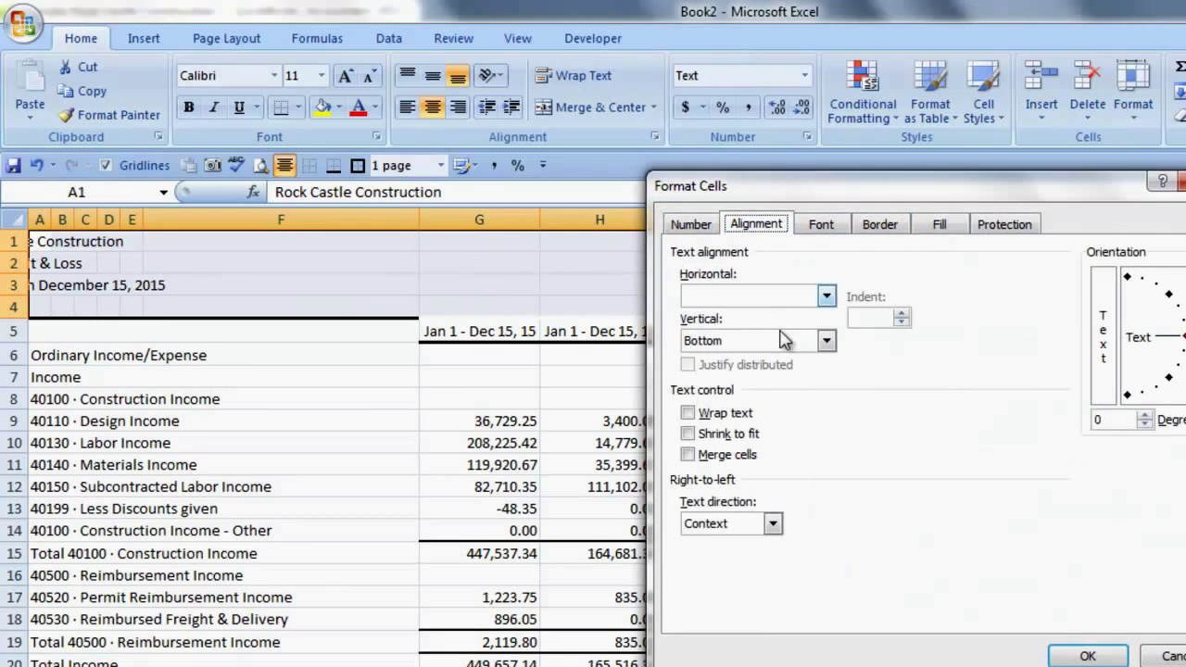
{"action": "left_click", "coordinate": [825, 295]}
{"action": "left_click", "coordinate": [800, 409]}
{"action": "left_click", "coordinate": [1088, 655]}
{"action": "left_click_drag", "start_coordinate": [420, 220], "coordinate": [340, 220]}
{"action": "left_click", "coordinate": [1159, 415]}
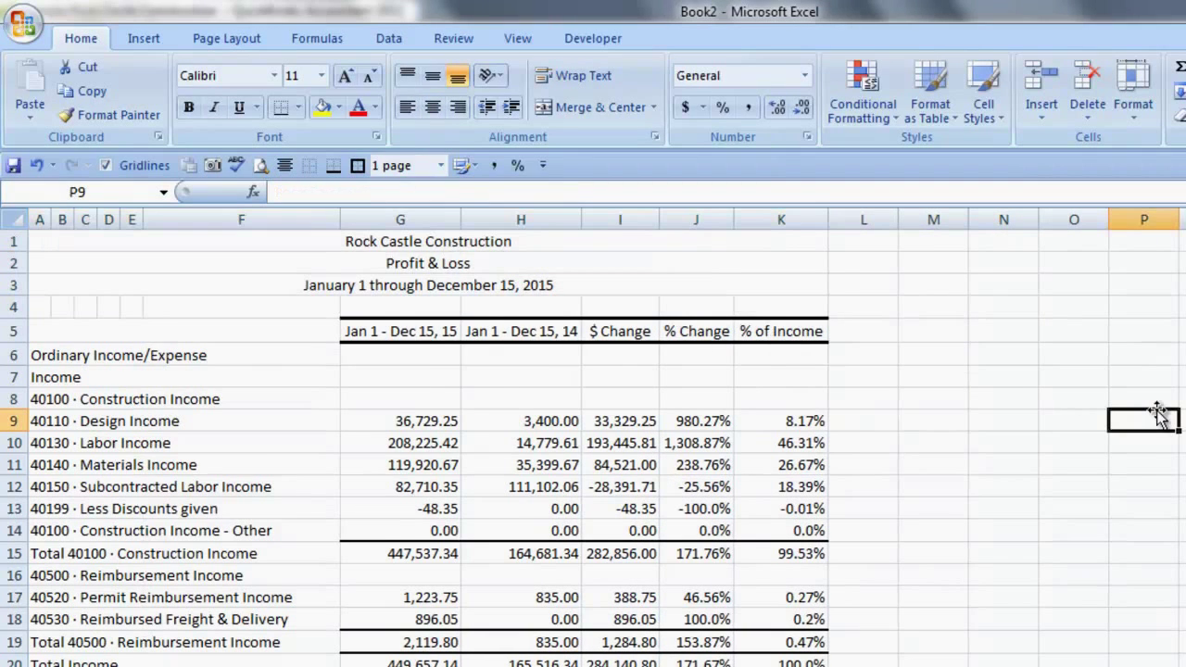